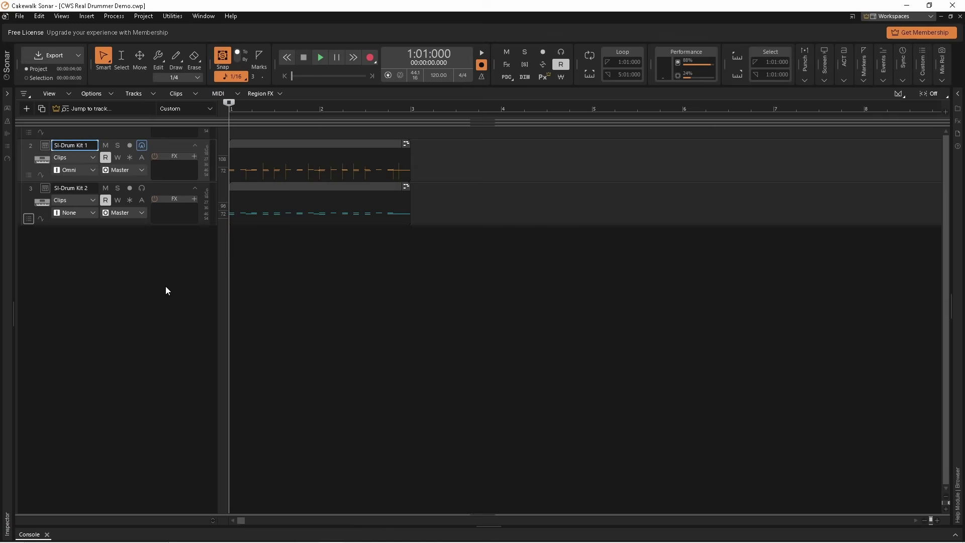
Load the SI-Drum Kit 2 clip into the Step Sequencer and play its eight-beat pattern once.
left_click(295, 188)
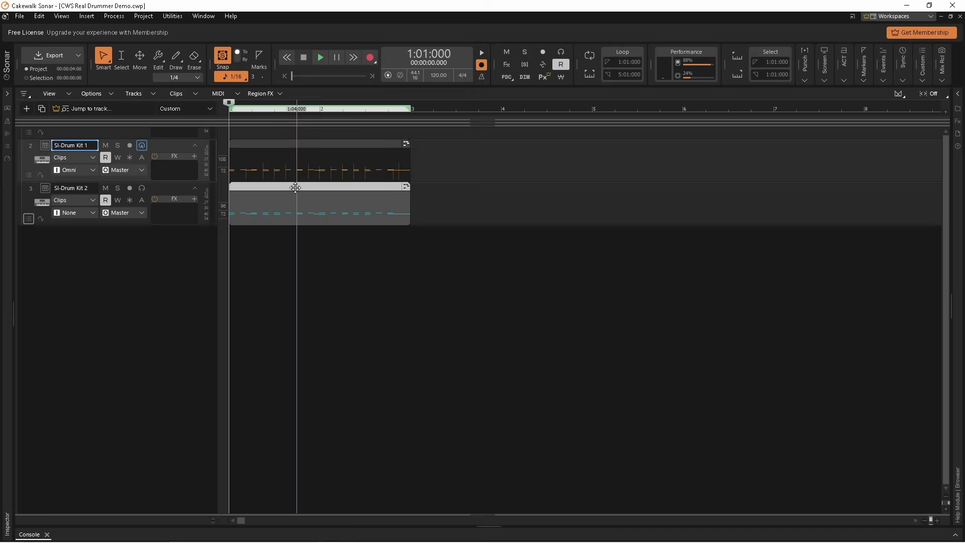
double_click(296, 188)
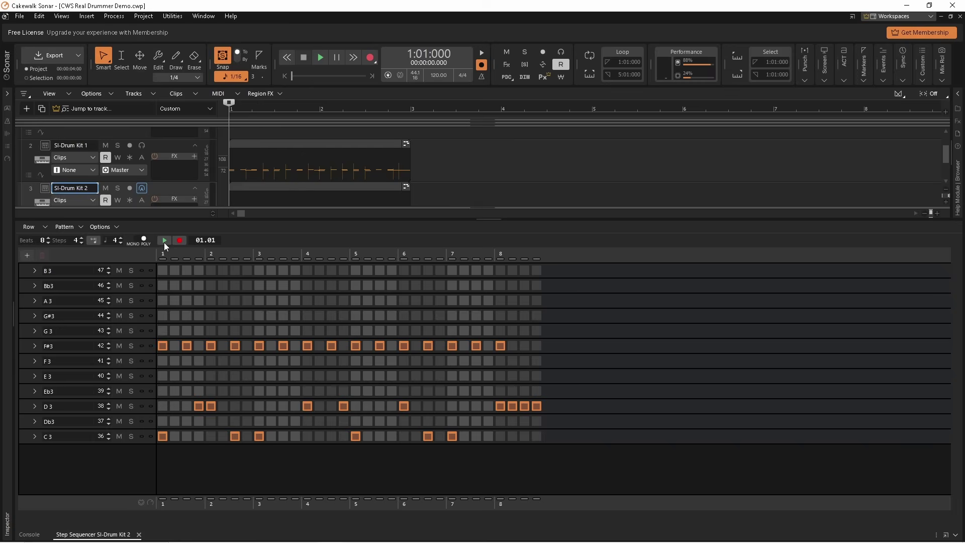
left_click(164, 242)
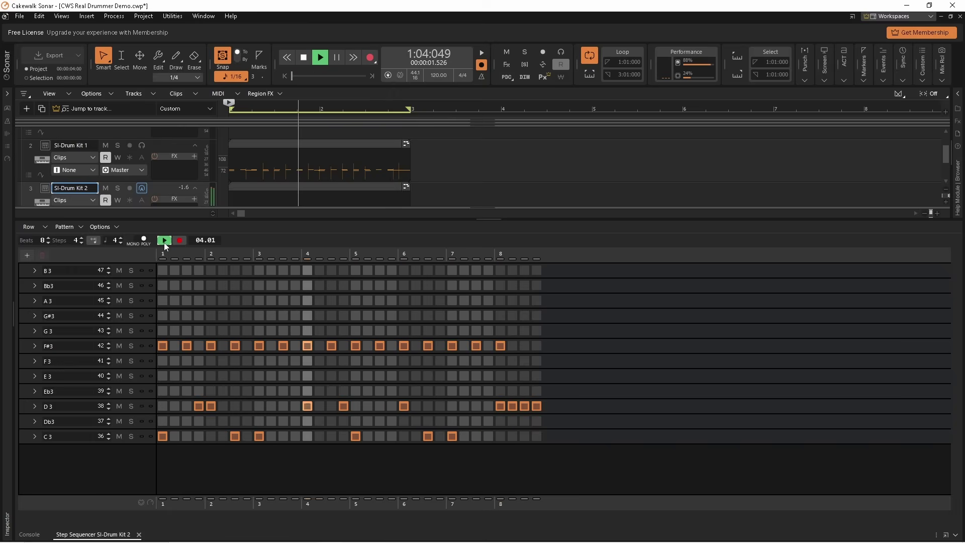
left_click(164, 243)
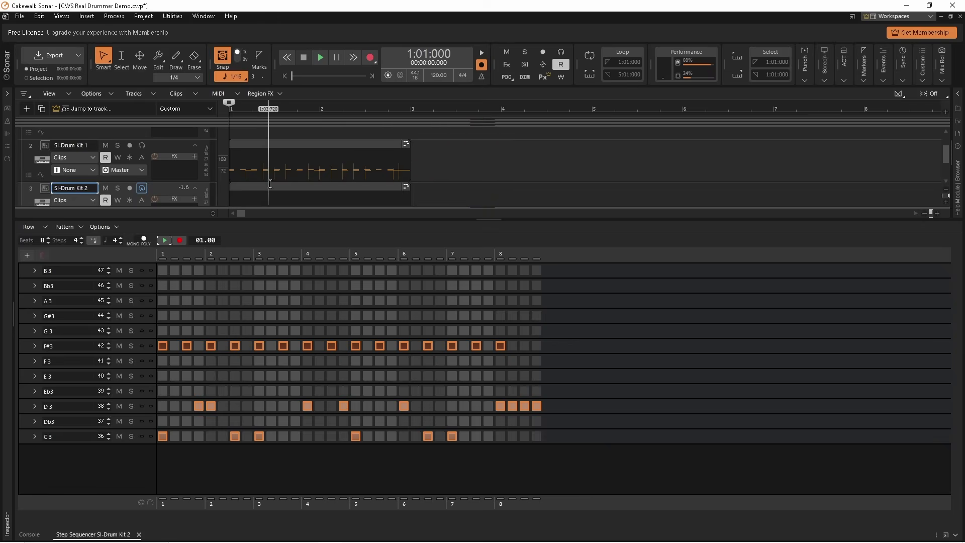
Load the SI-Drum Kit 1 clip into the Step Sequencer and play its F#3, D3, C3 pattern.
double_click(301, 142)
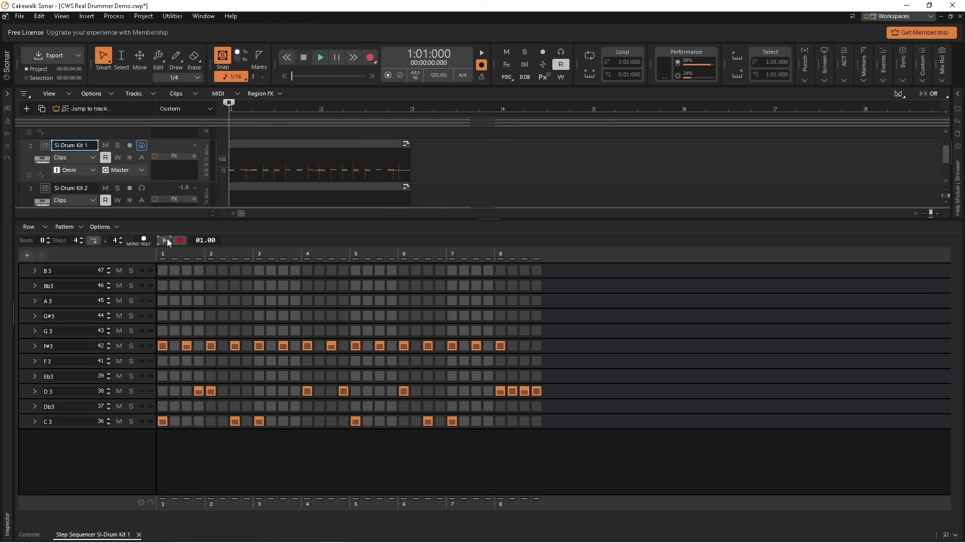
left_click(166, 240)
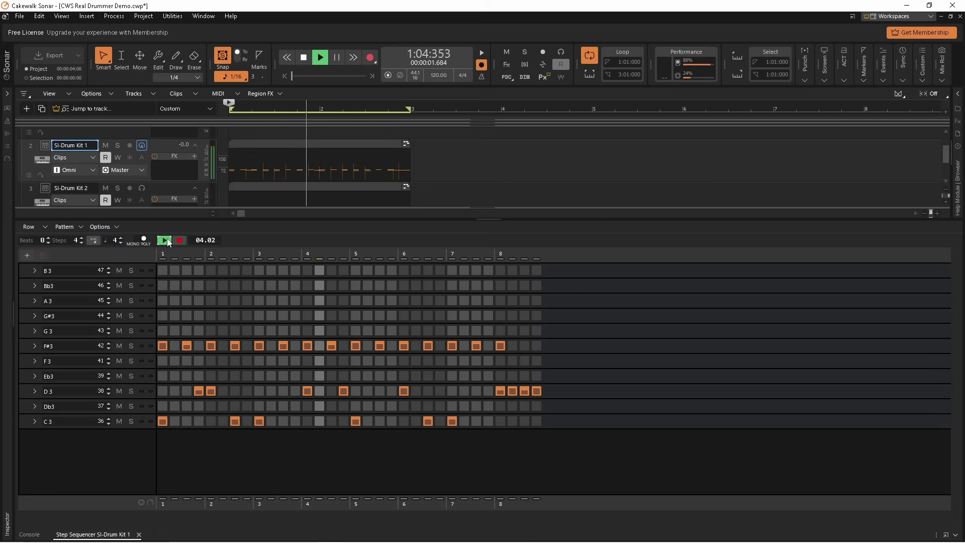
left_click(167, 238)
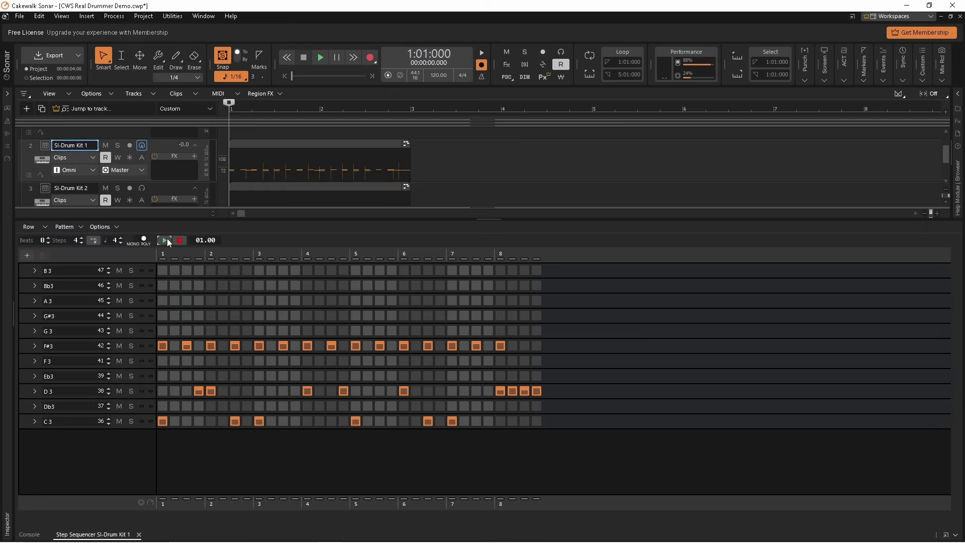
Switch back to the SI-Drum Kit 2 pattern and expand the F#3 row's velocity lane.
left_click(270, 189)
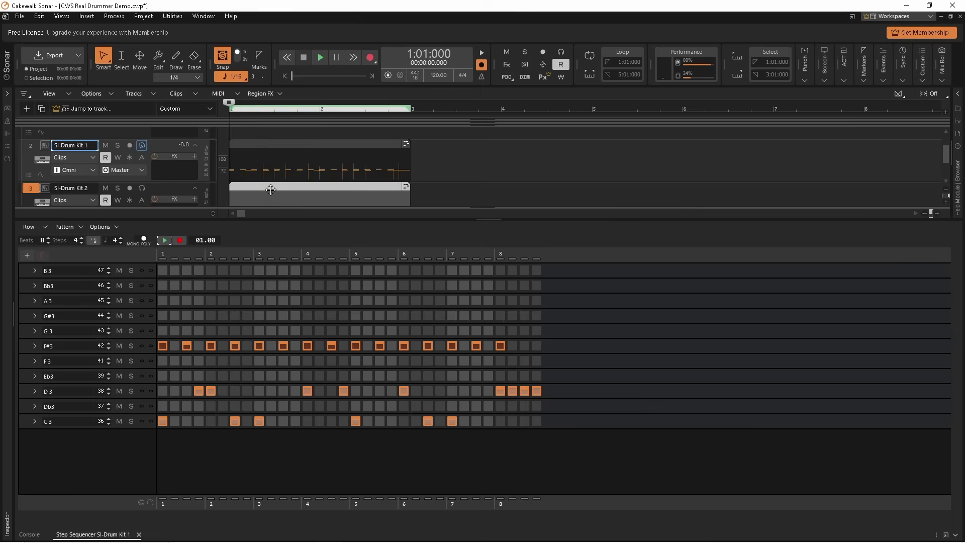
double_click(270, 189)
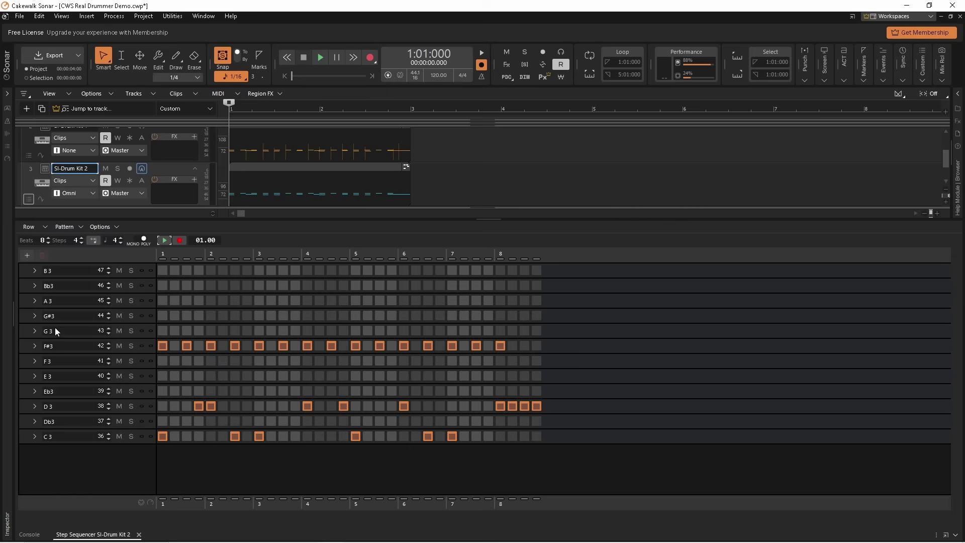
left_click(37, 345)
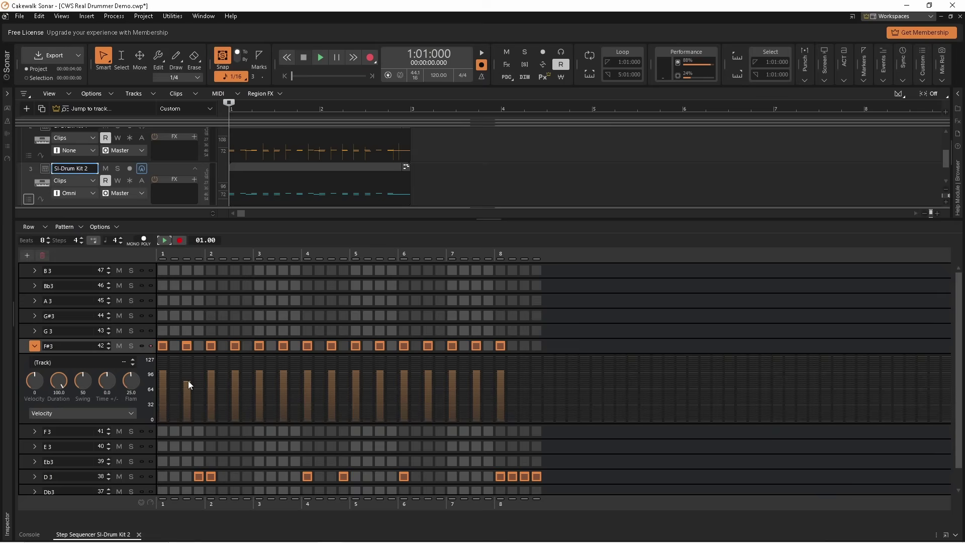
Lower five F#3 step velocities, including steps 8 and 12, to about 75, then preview the pattern.
left_click(236, 382)
left_click(333, 384)
left_click(378, 382)
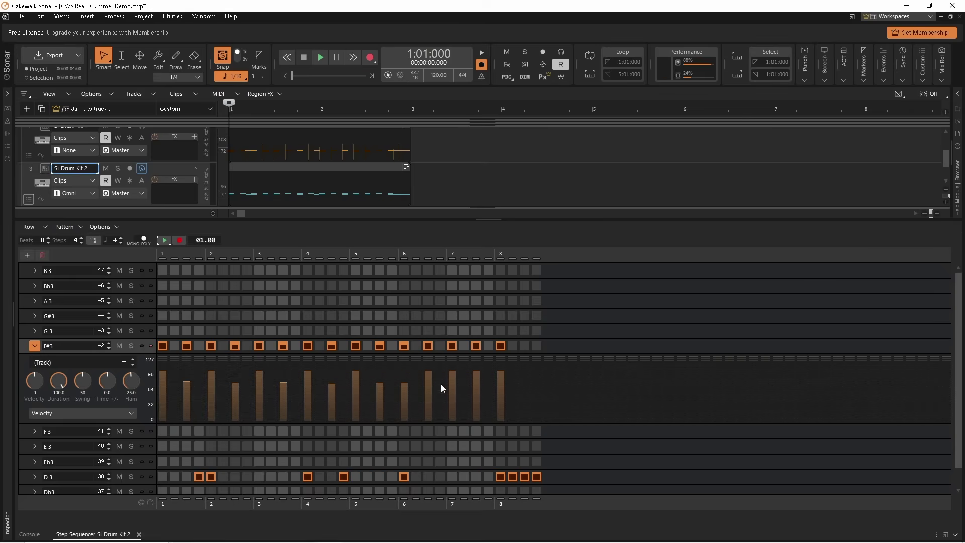
left_click(451, 384)
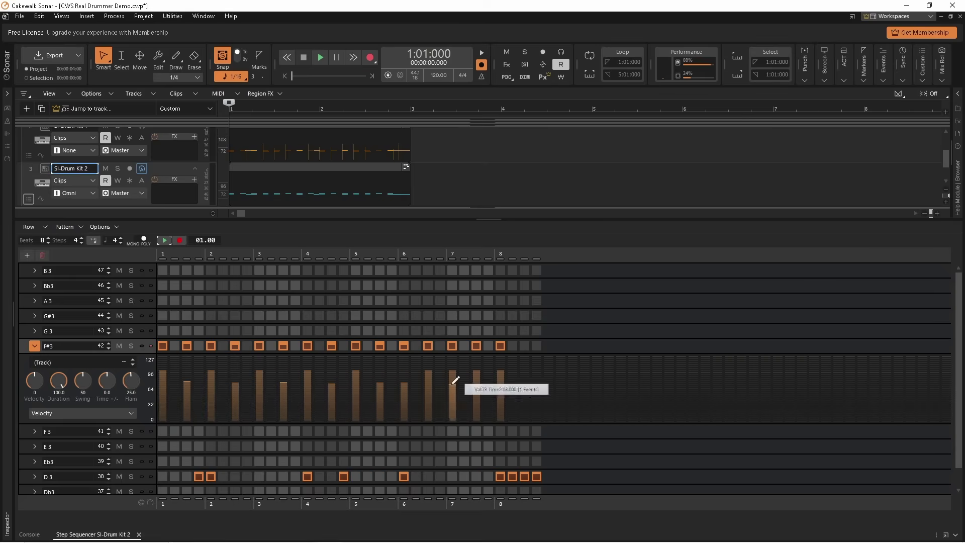
left_click(502, 384)
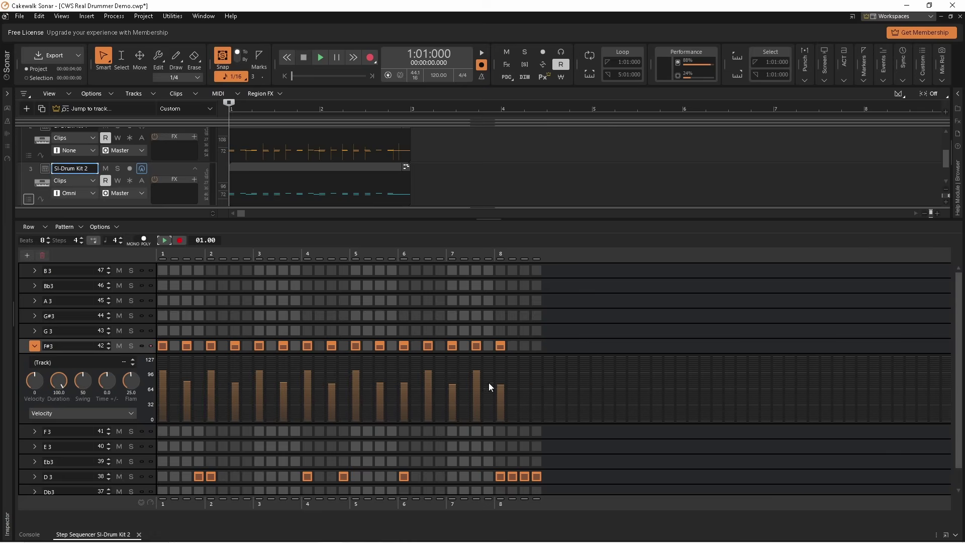
left_click(164, 241)
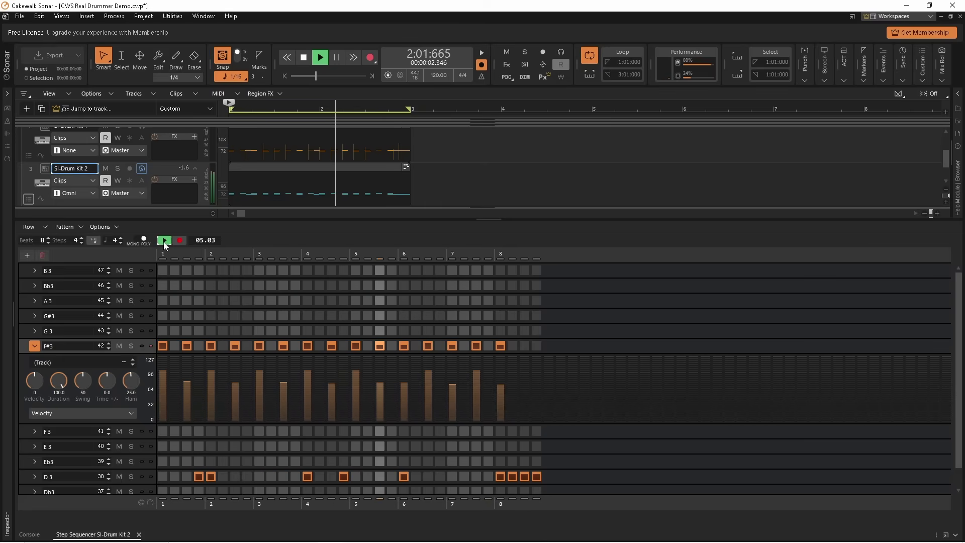
left_click(164, 241)
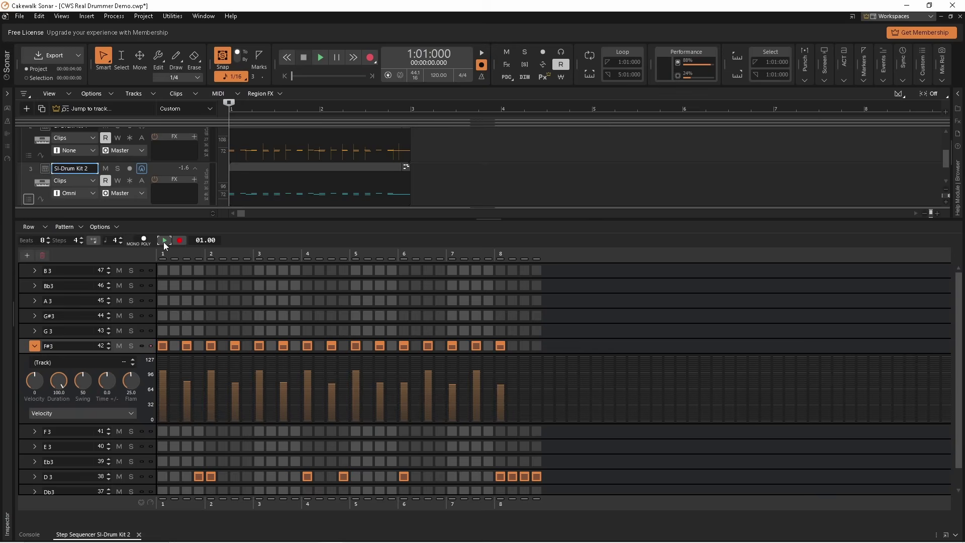
Expand the D3 row's velocity lane, preview the pattern, and scroll down to reveal the C3 row.
left_click(35, 476)
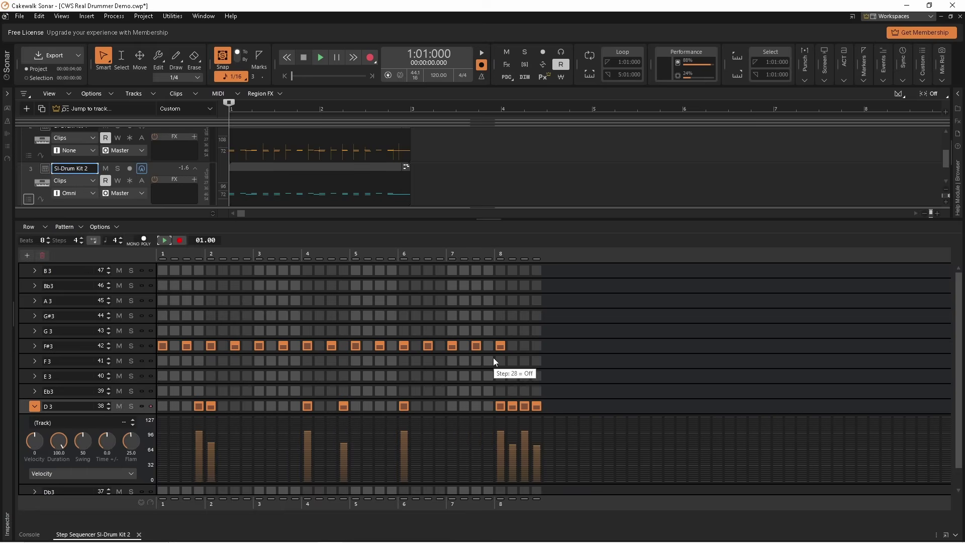
left_click(165, 240)
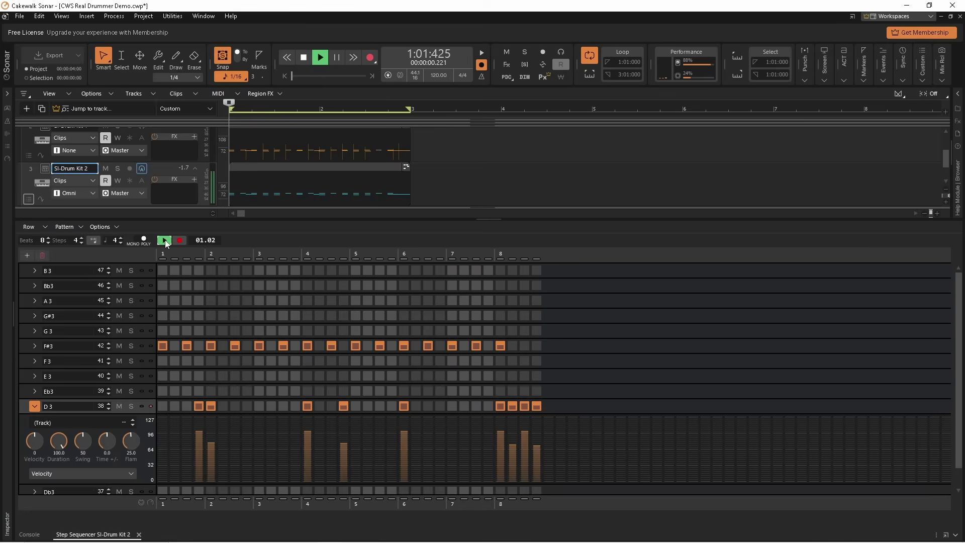
left_click(166, 240)
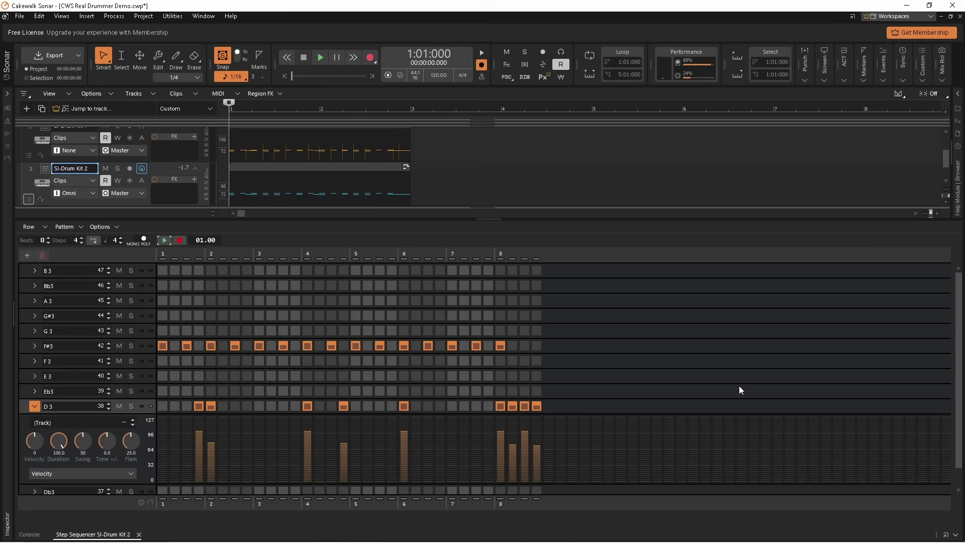
left_click_drag(958, 401, 958, 429)
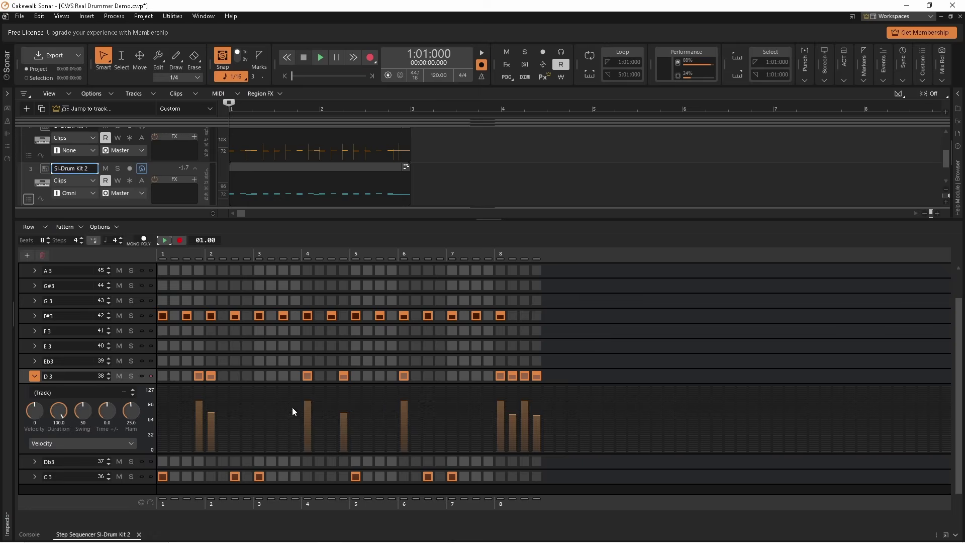
Expand the C3 row and set its kick velocities to varied heights, around 75, while previewing playback.
left_click(34, 476)
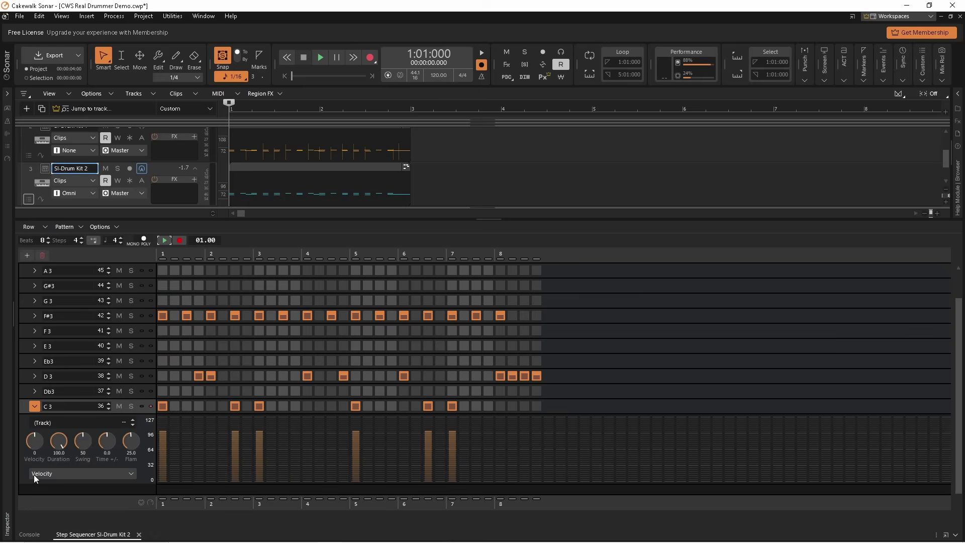
left_click(237, 445)
left_click(166, 241)
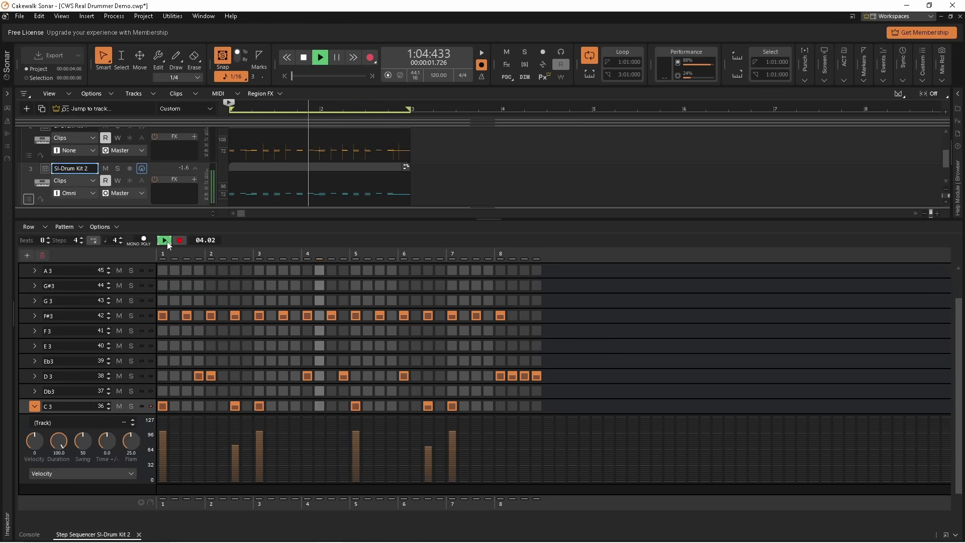
left_click(235, 441)
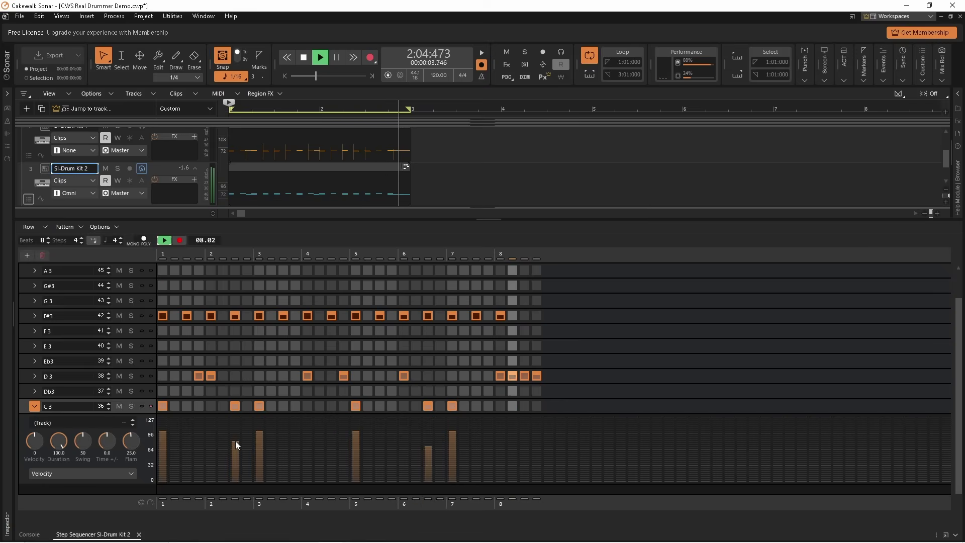
left_click(428, 440)
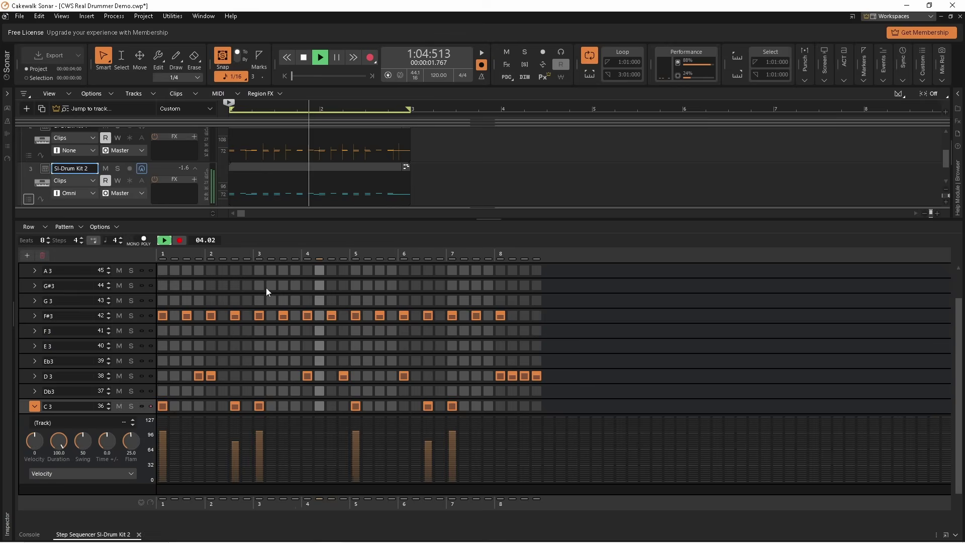
left_click(162, 242)
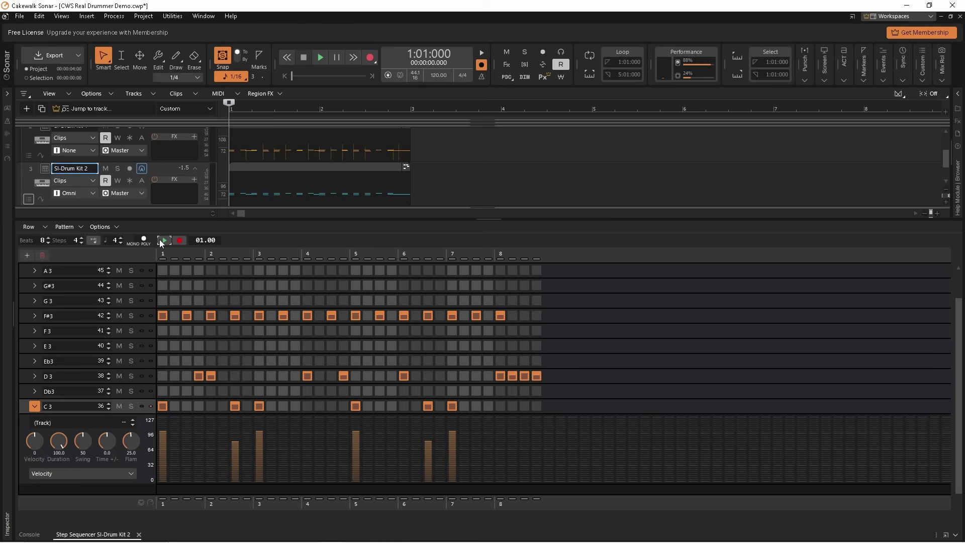
Select all drum rows with Ctrl+A and open the lane value-type dropdown.
key("ctrl+a")
key("ctrl+a")
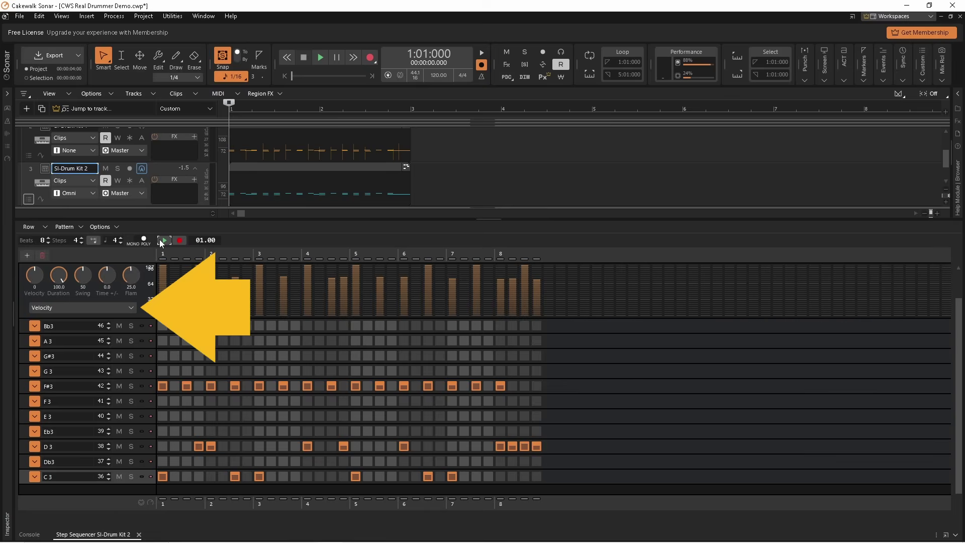
left_click(134, 308)
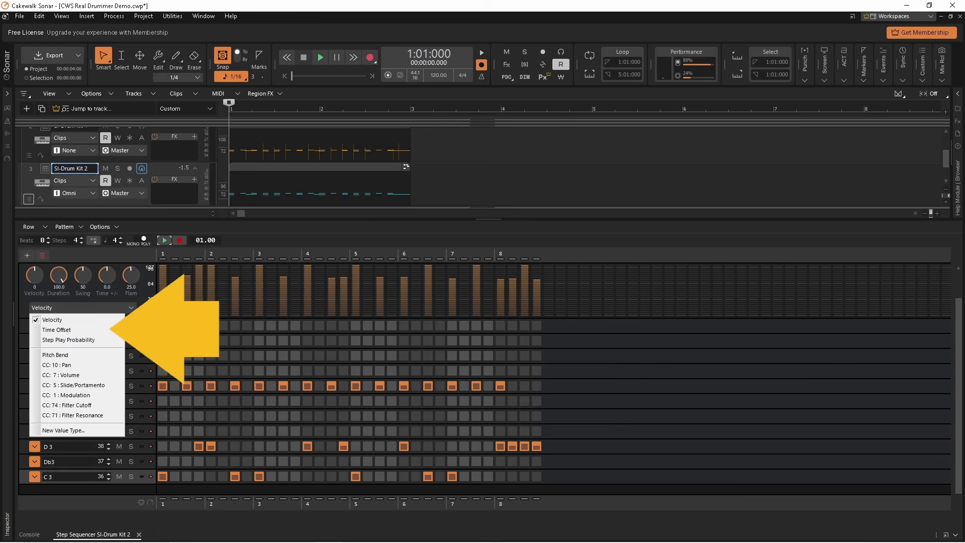
Switch the lane to Time Offset, give steps 7, 9, 13, 16, 21 and others small offsets, then preview.
left_click(88, 328)
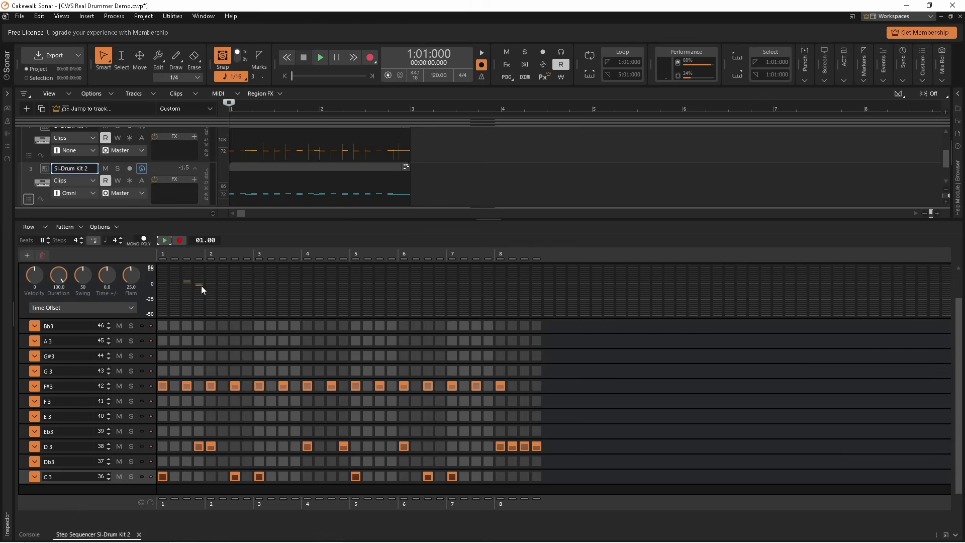
left_click(233, 287)
left_click(255, 282)
left_click(305, 280)
left_click(341, 287)
left_click(377, 282)
left_click(402, 282)
left_click(473, 282)
left_click(166, 240)
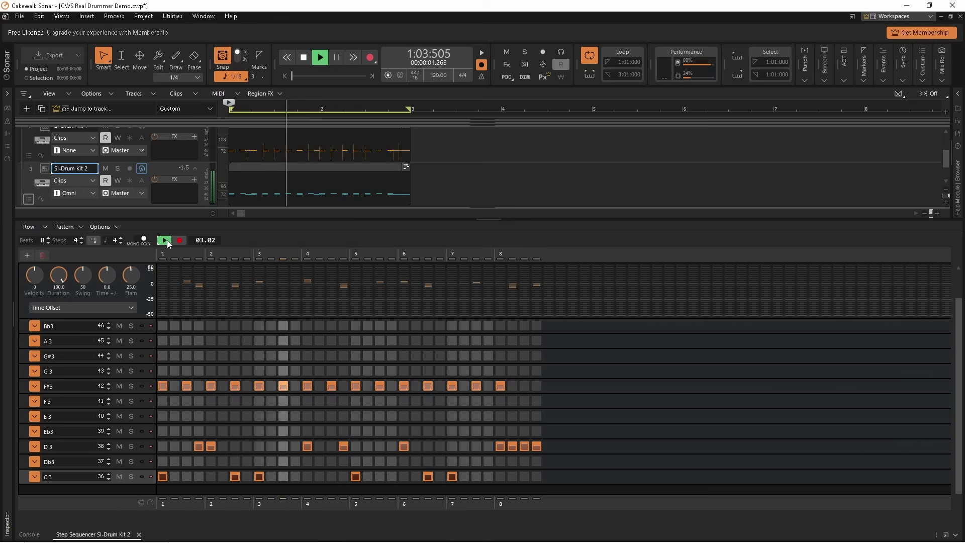
Stop the preview and open the Time Offset lane's value-type dropdown again.
left_click(166, 240)
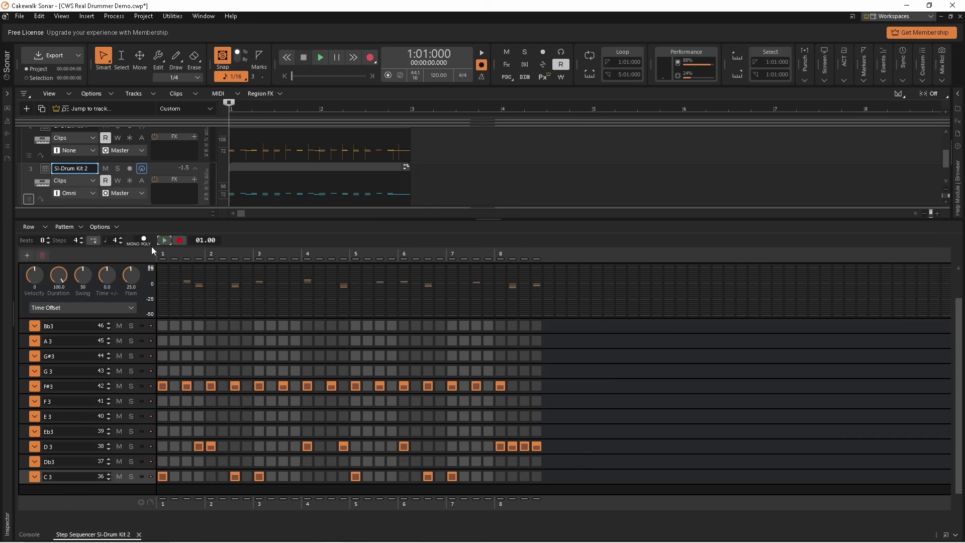
left_click(132, 308)
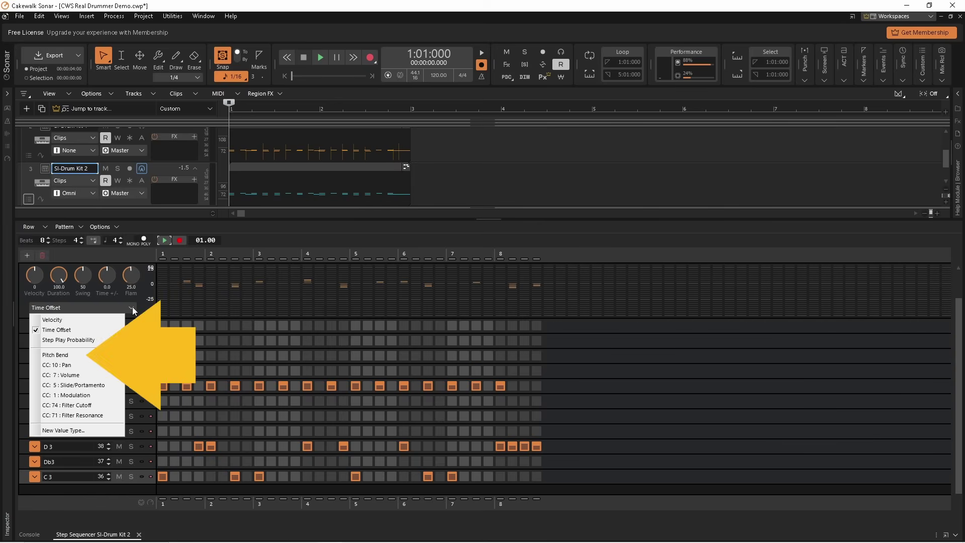
Switch the lane to Pitch Bend, give six steps small positive or negative bends, and start looping playback.
left_click(92, 355)
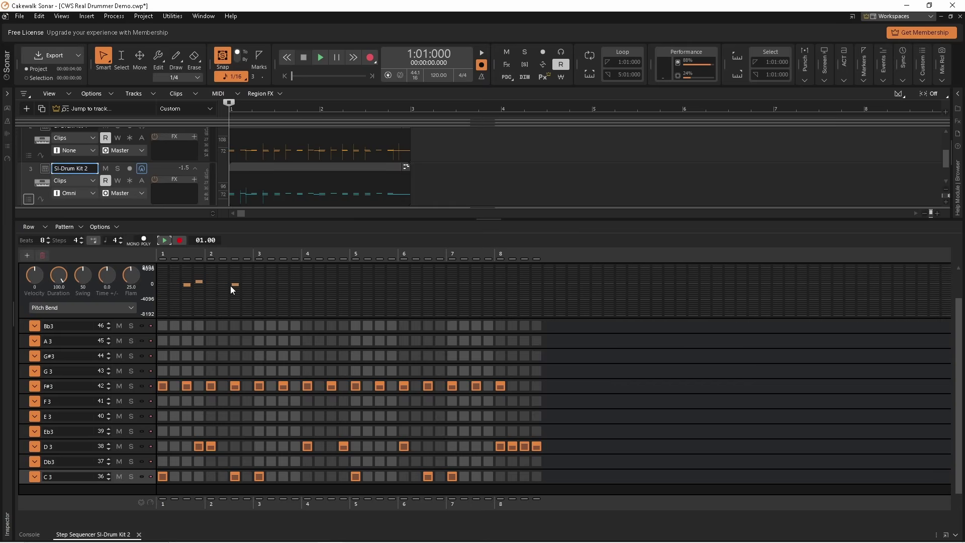
left_click(257, 283)
left_click(331, 282)
left_click(401, 289)
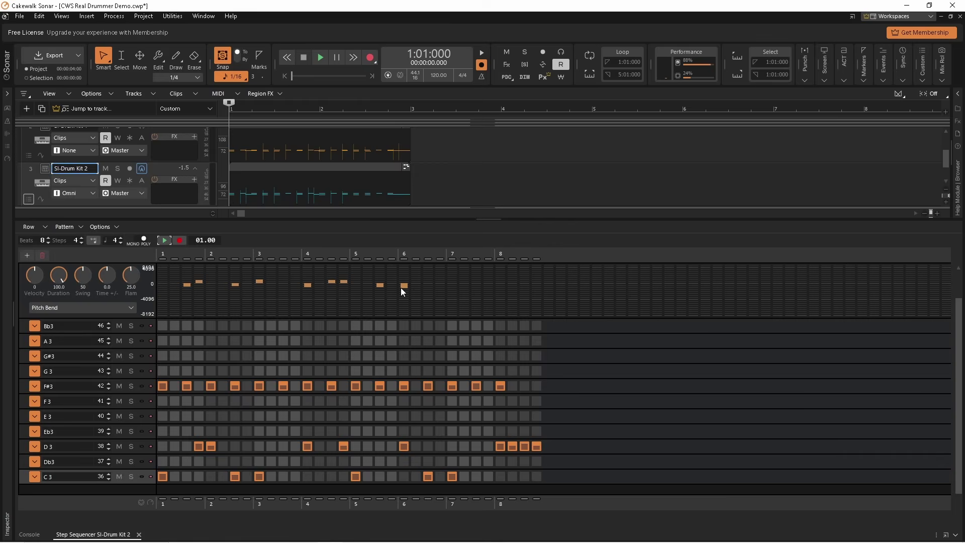
left_click(427, 281)
left_click(502, 281)
left_click(523, 281)
left_click(165, 241)
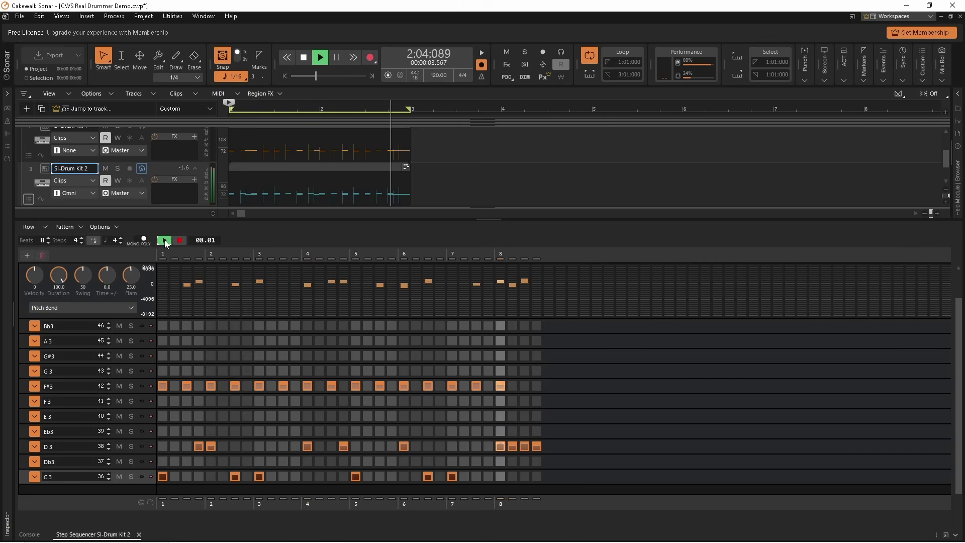
Stop the step sequencer pattern preview, returning the transport to the start.
left_click(164, 241)
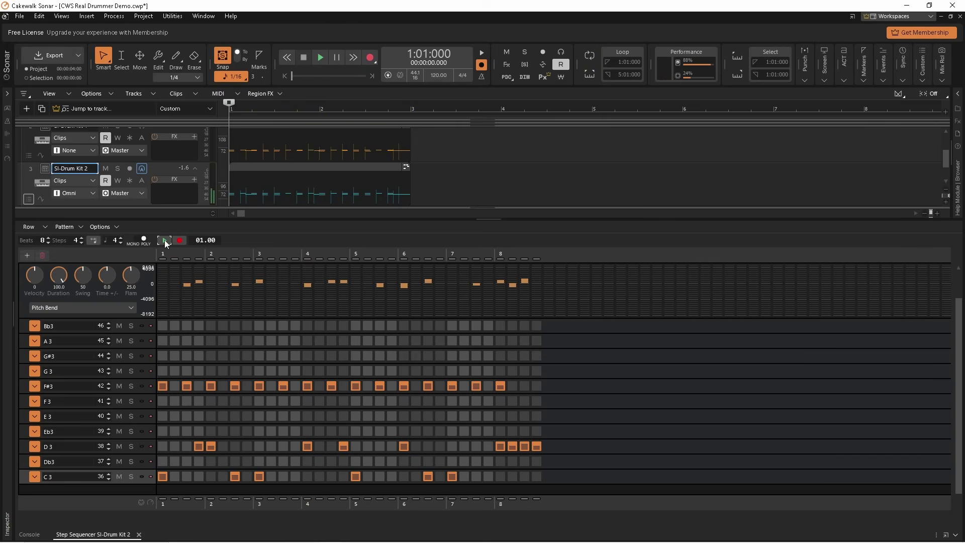